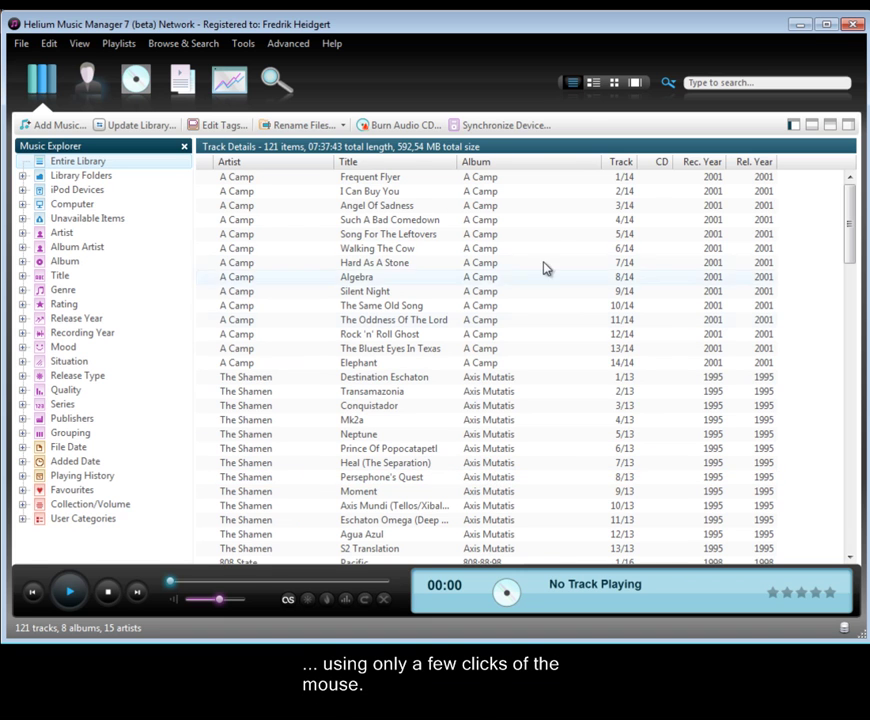
# Switch the library view to Album Details, then Album Thumbnails, then Cover Flow
pyautogui.click(597, 87)
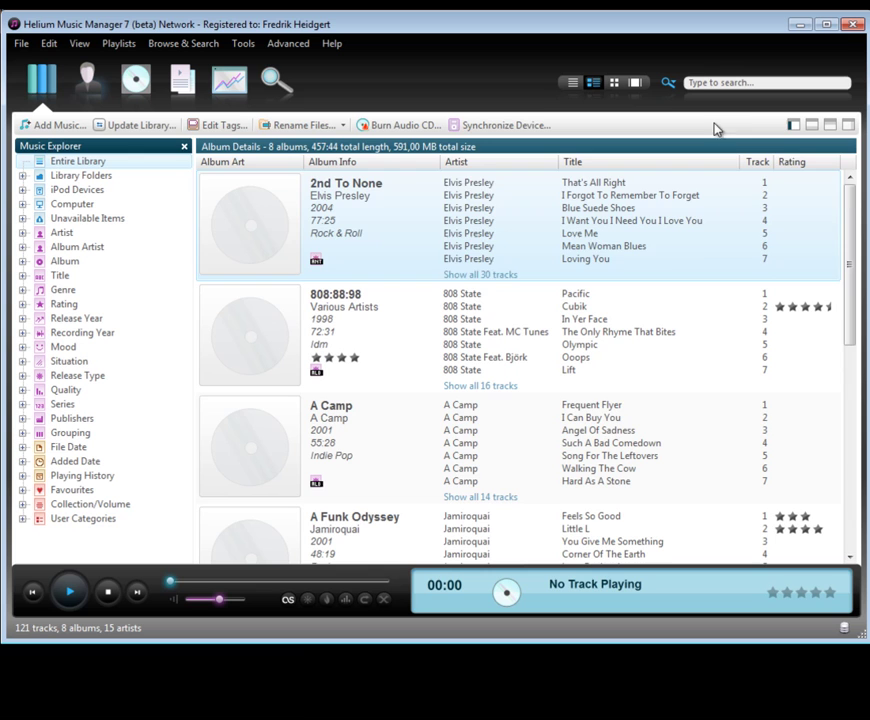
pyautogui.moveTo(850, 176); pyautogui.dragTo(855, 417)
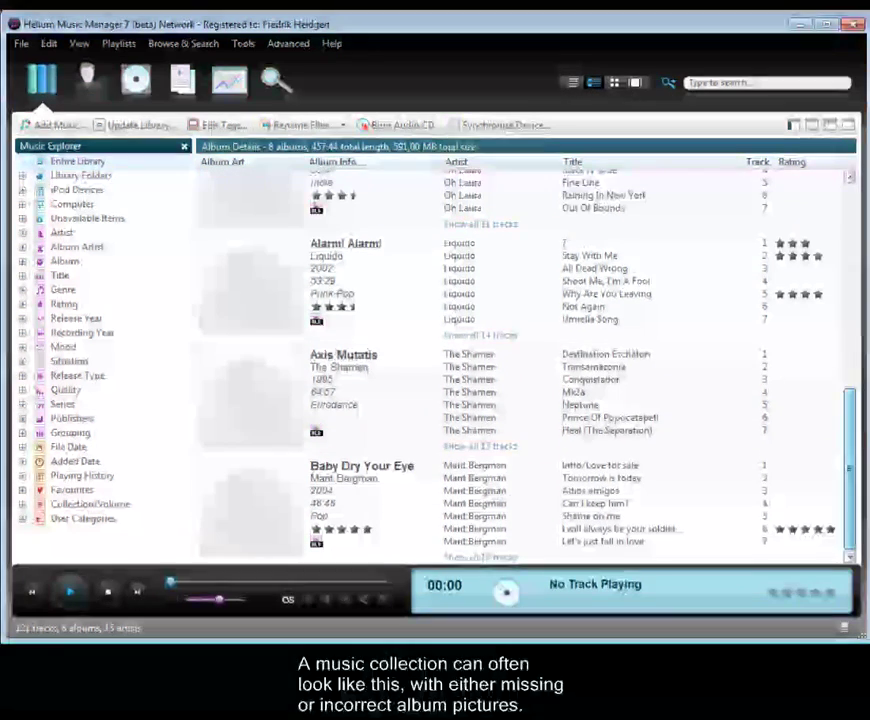
pyautogui.click(614, 83)
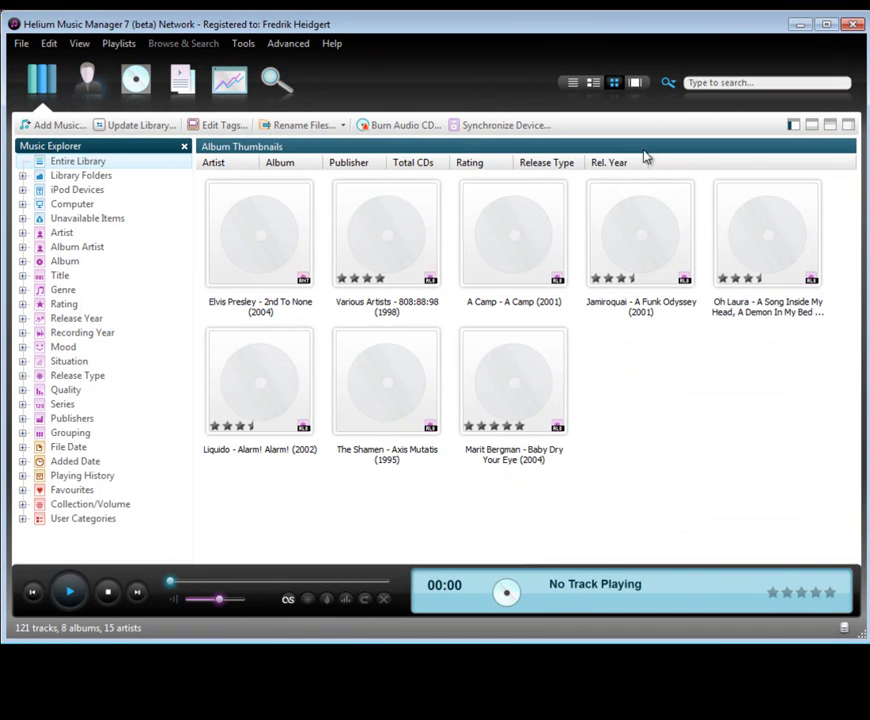
pyautogui.click(636, 84)
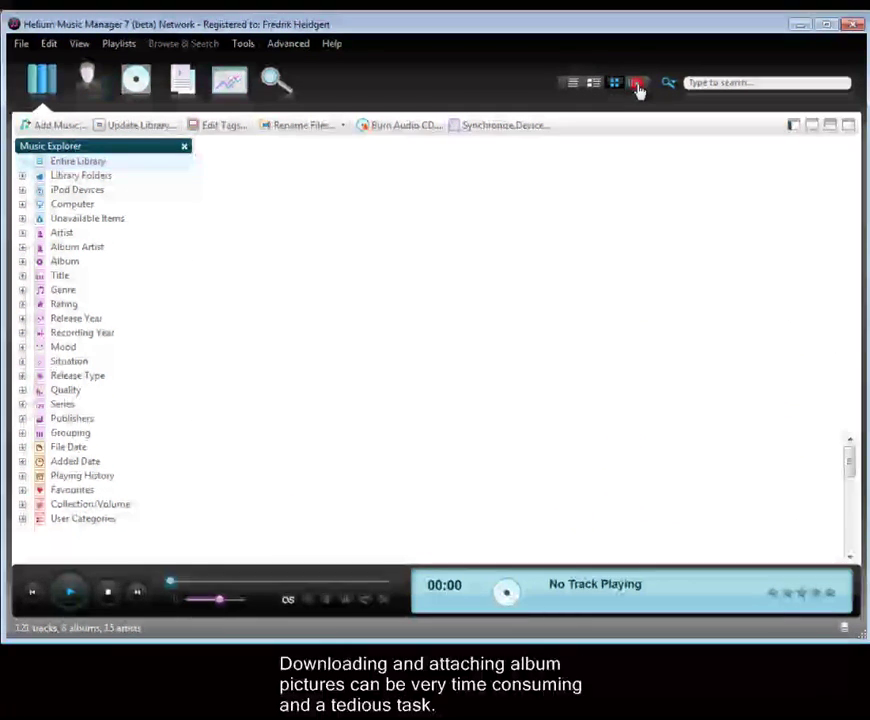
# Browse cover flow to Baby Dry Your Eye and back to A Camp, then return to Track Details
pyautogui.click(687, 294)
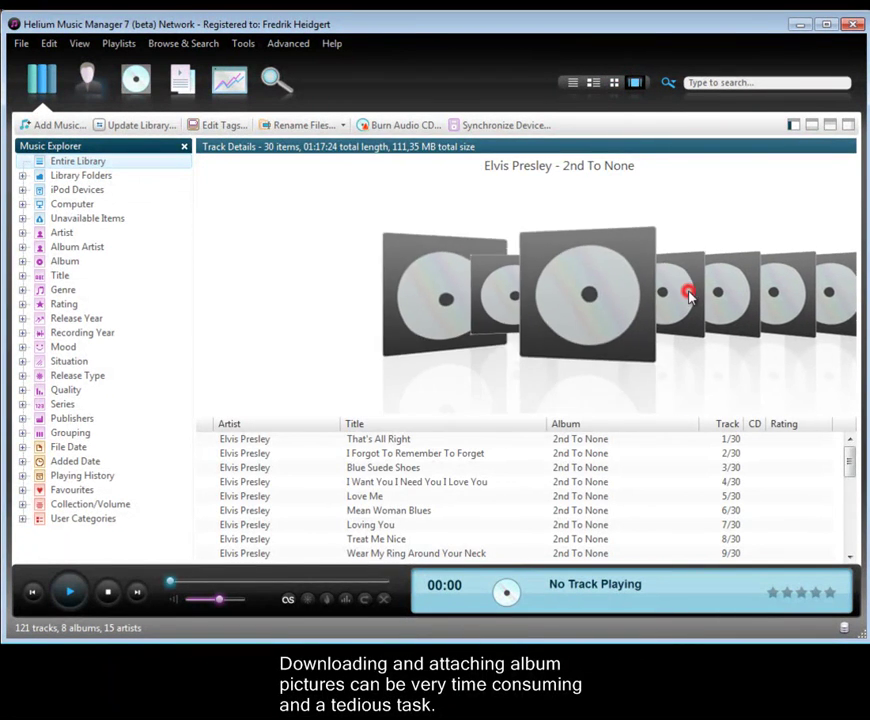
pyautogui.click(725, 288)
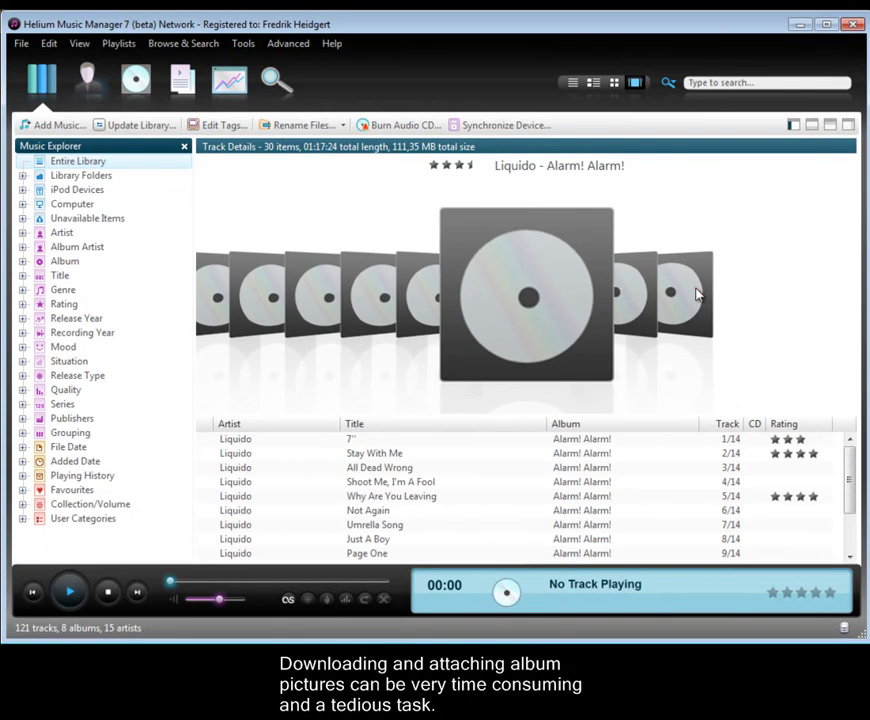
pyautogui.click(695, 291)
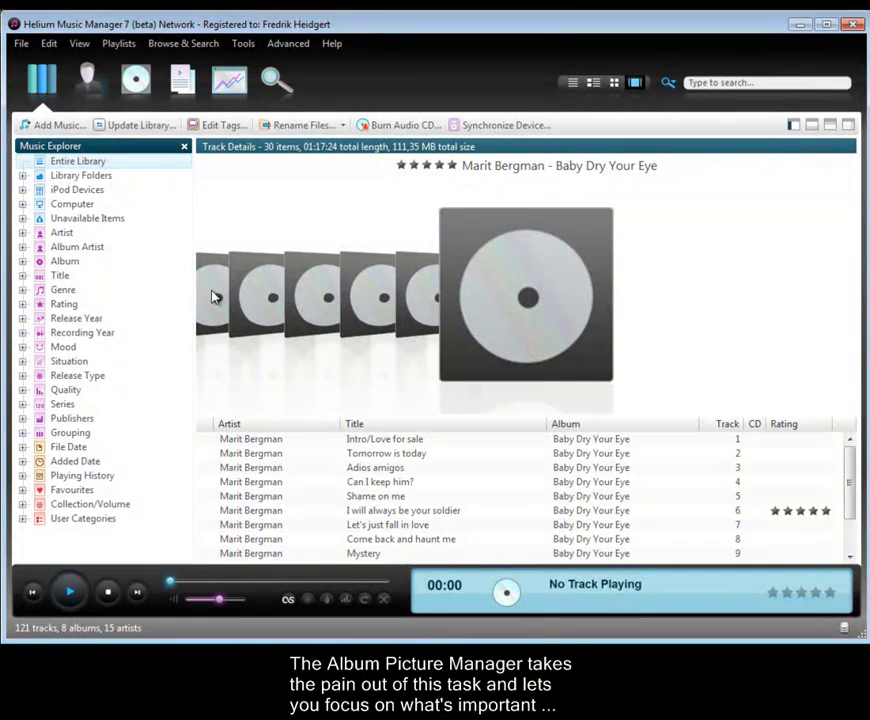
pyautogui.click(210, 288)
pyautogui.click(368, 281)
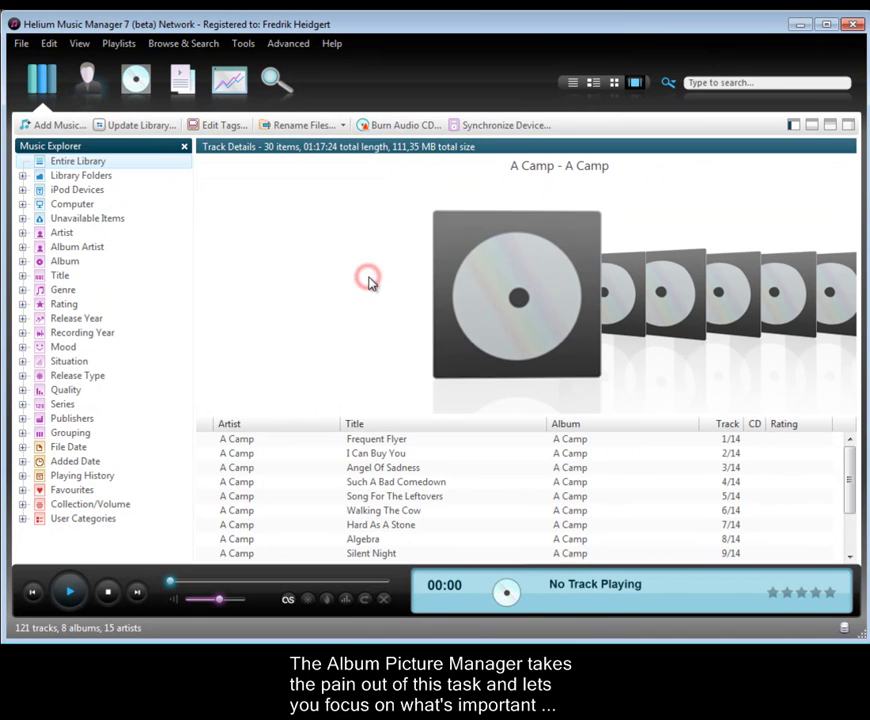
pyautogui.click(572, 86)
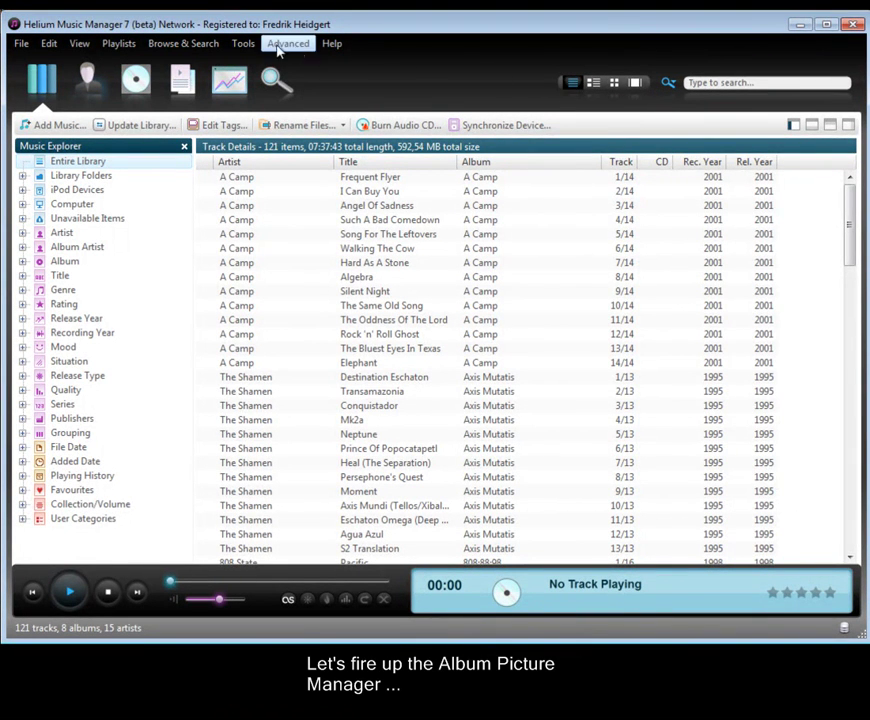
# Choose Tools > Download album pictures... to bring up the Album Picture Manager
pyautogui.click(245, 45)
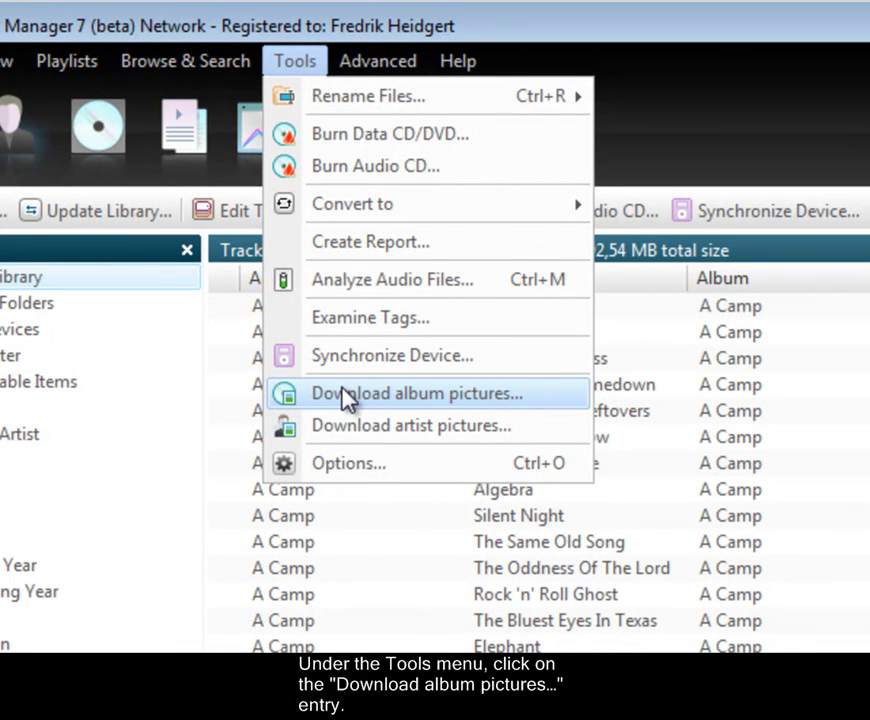
pyautogui.click(343, 394)
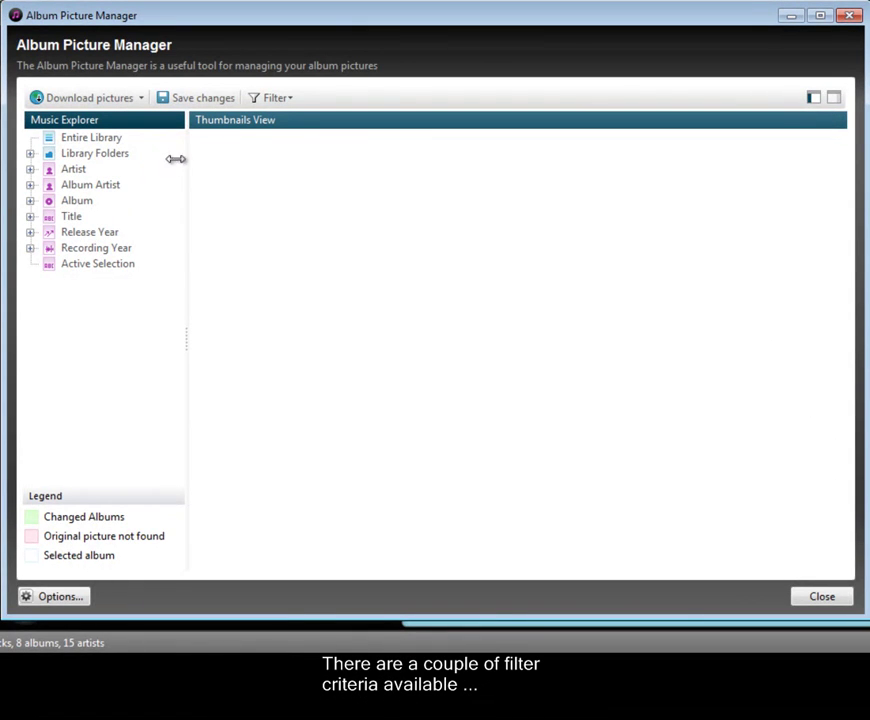
# Load all 8 library albums, download candidate covers, and pick the 500x500 cover for 2nd To None
pyautogui.click(98, 140)
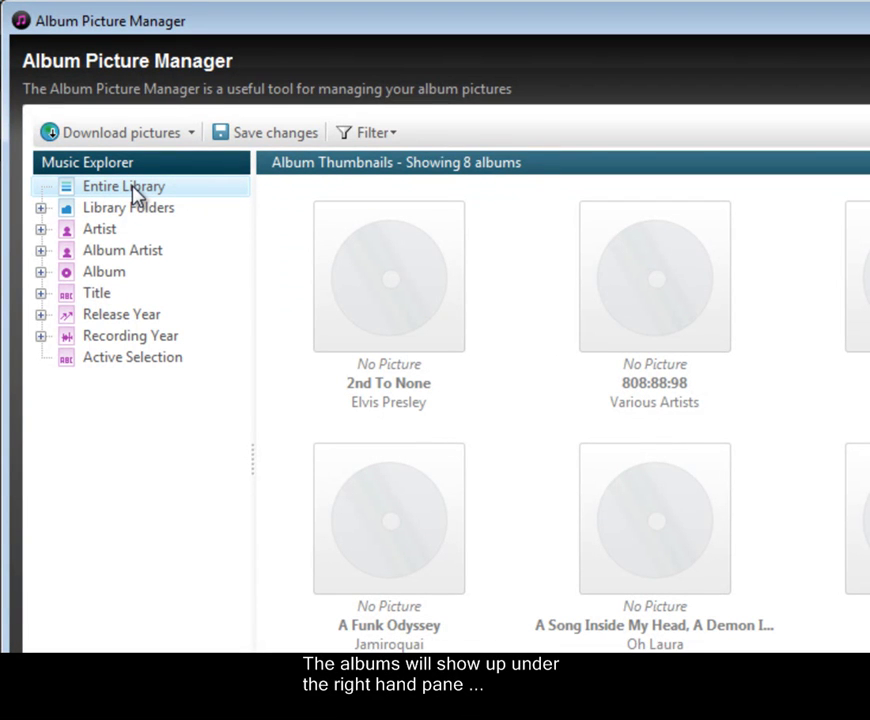
pyautogui.click(126, 133)
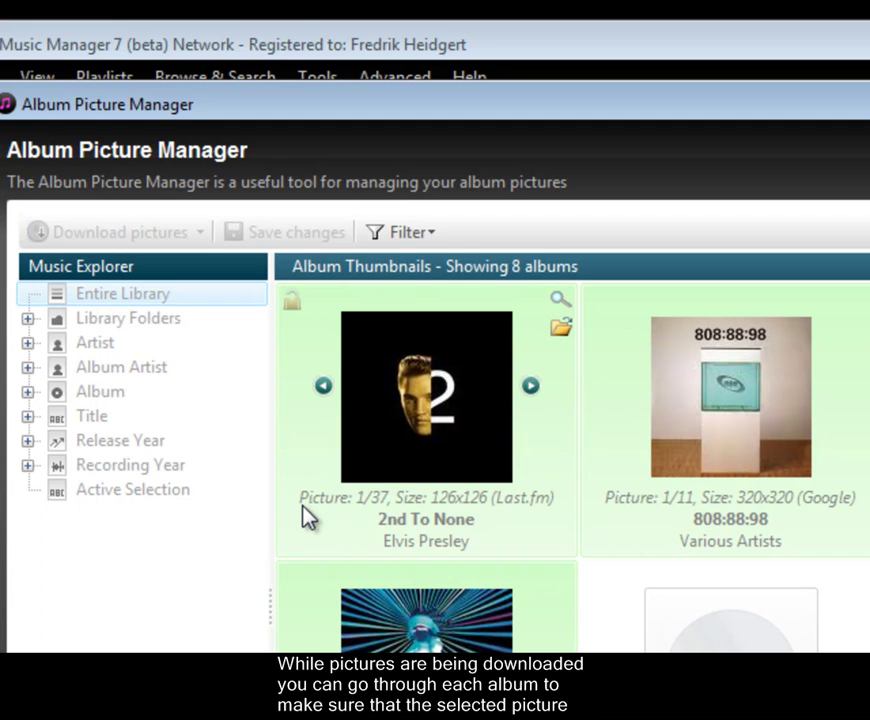
pyautogui.click(531, 387)
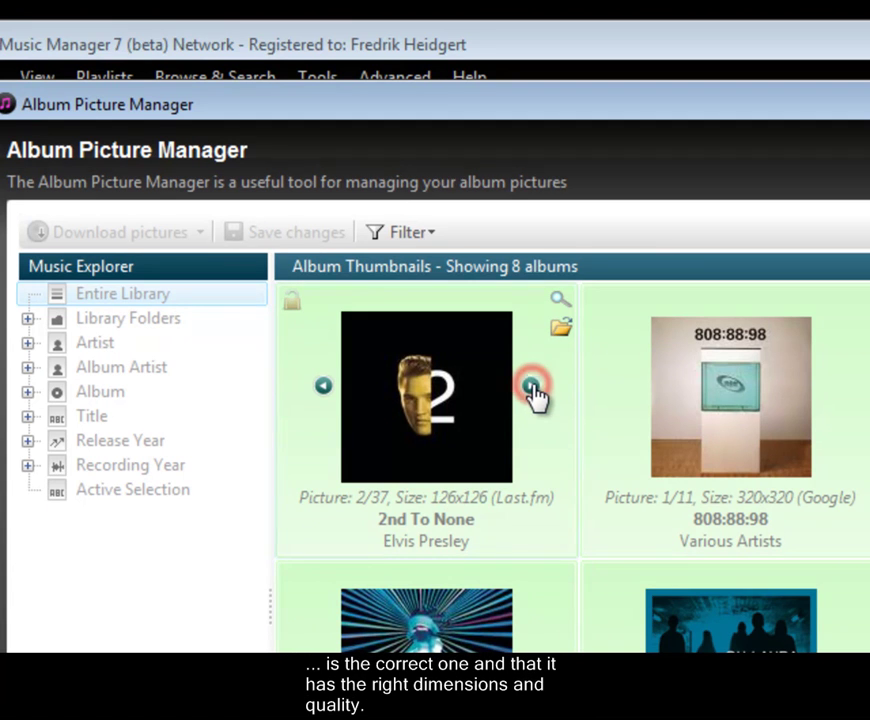
pyautogui.click(532, 388)
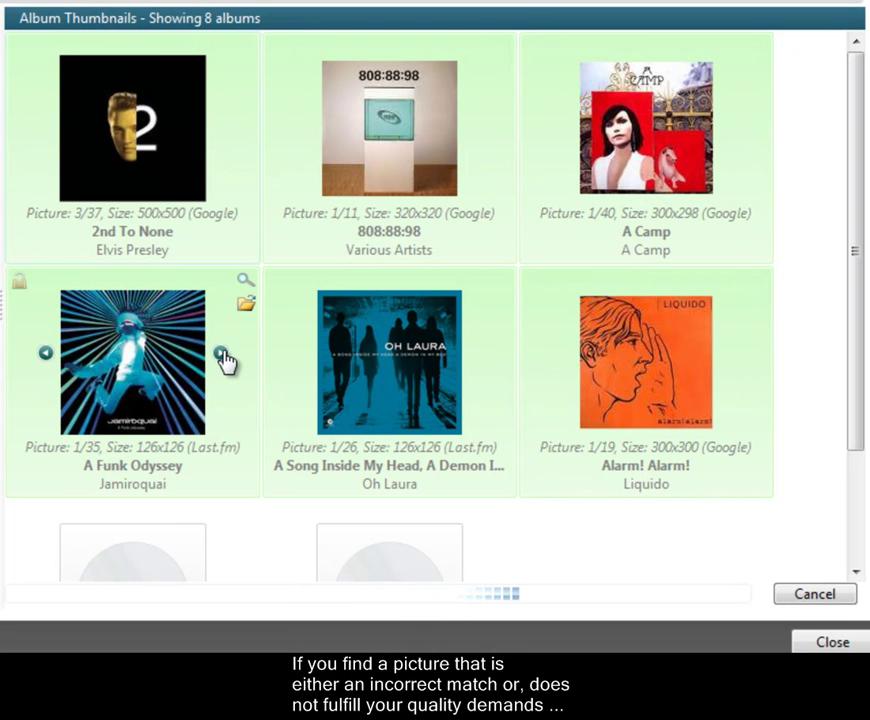
# Pick the 500x500 cover for A Funk Odyssey and the 800x800 Google picture for Oh Laura
pyautogui.click(222, 355)
pyautogui.click(222, 355)
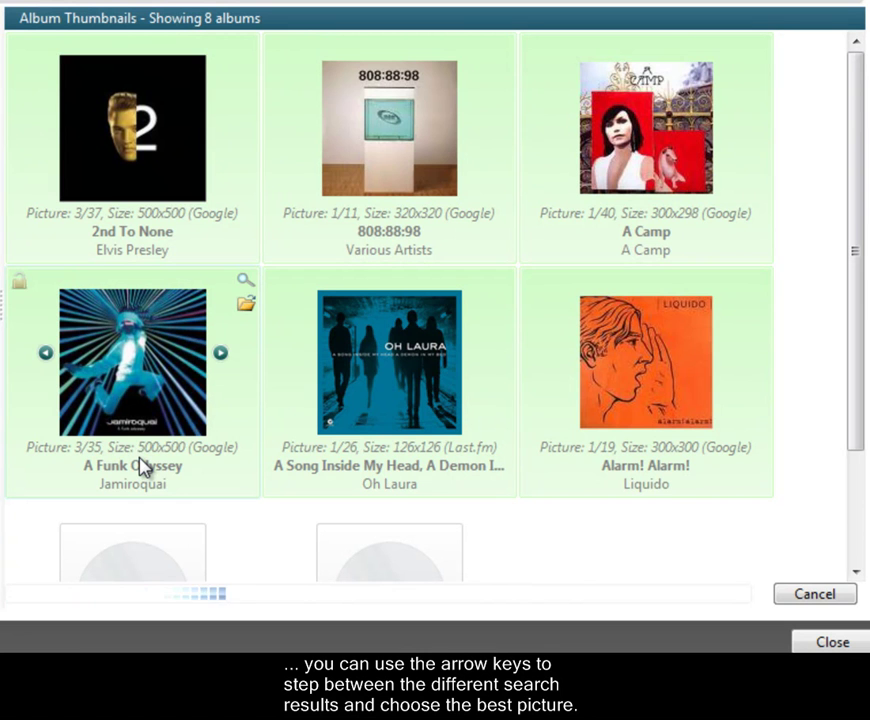
pyautogui.moveTo(470, 408)
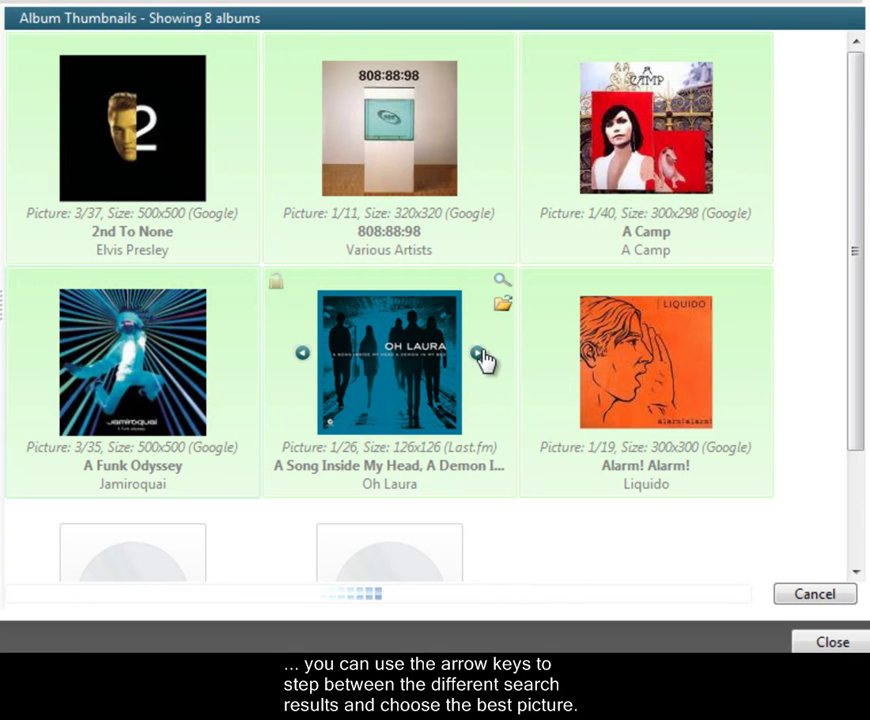
pyautogui.click(479, 355)
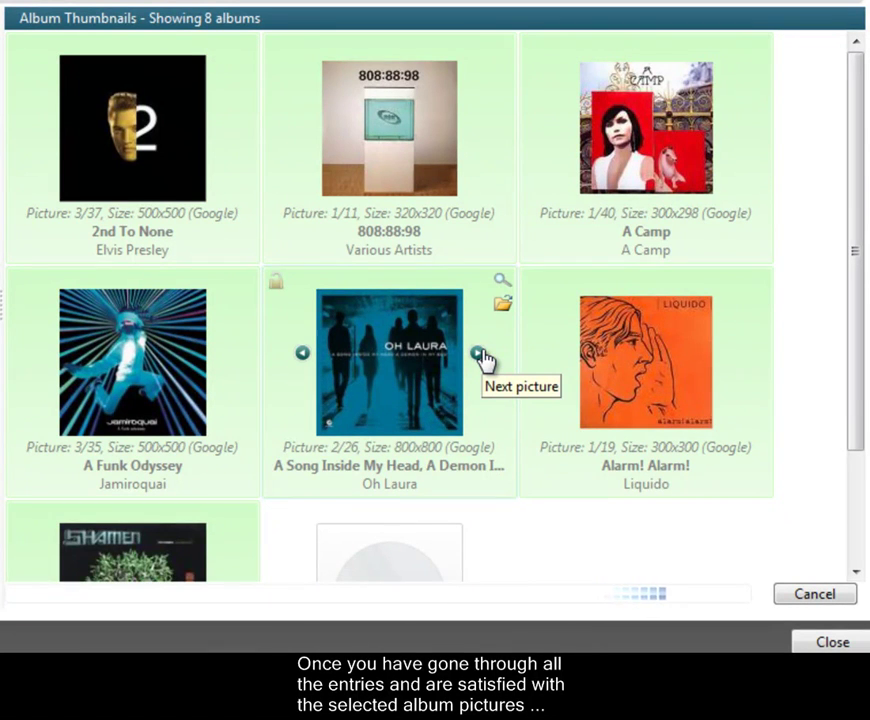
pyautogui.moveTo(855, 276); pyautogui.dragTo(855, 379)
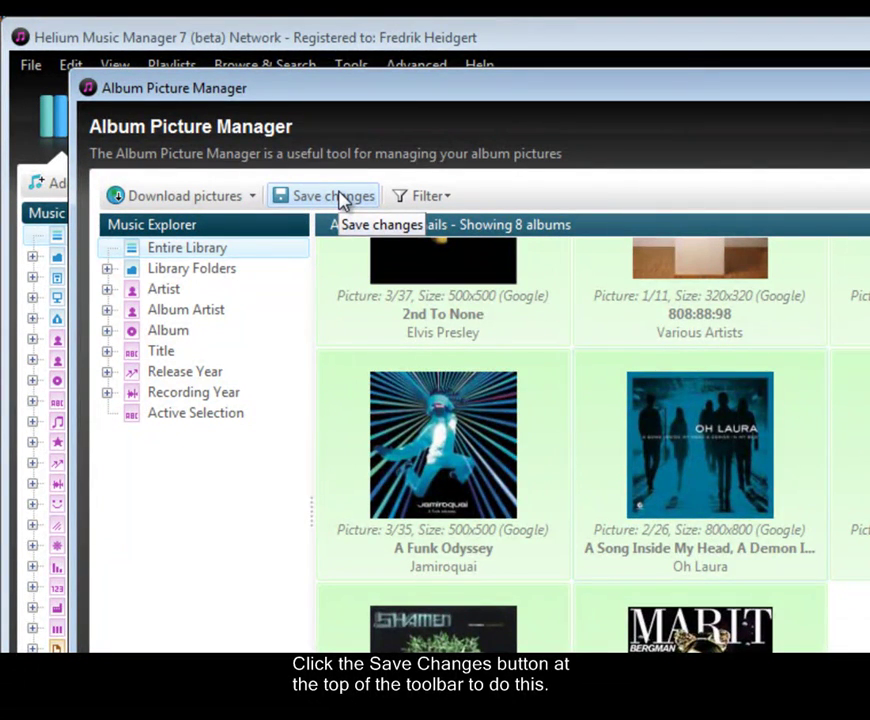
# Save the chosen album pictures to the library and close the Album Picture Manager
pyautogui.click(340, 198)
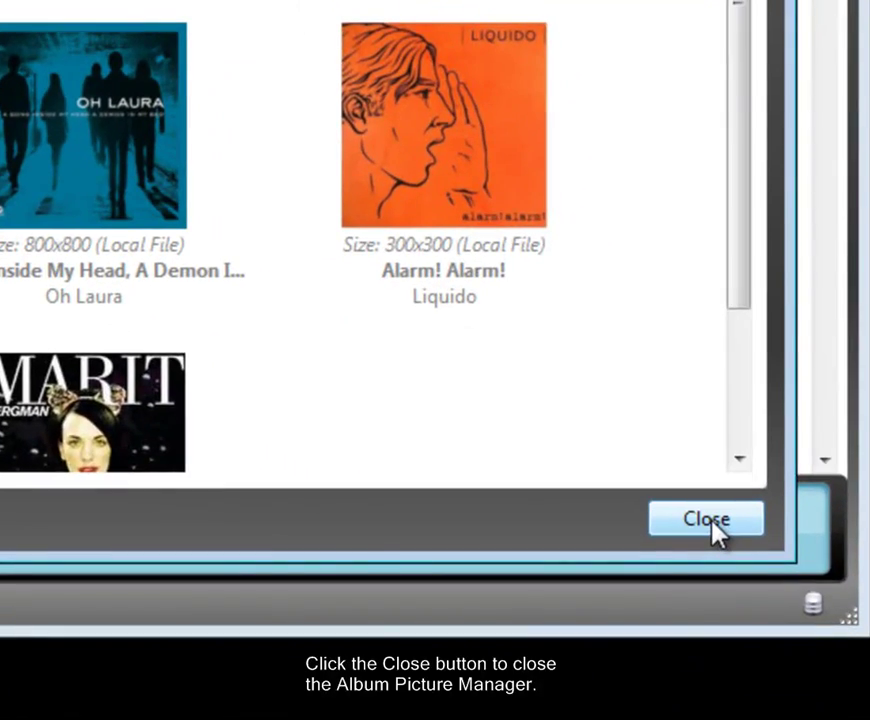
pyautogui.click(731, 541)
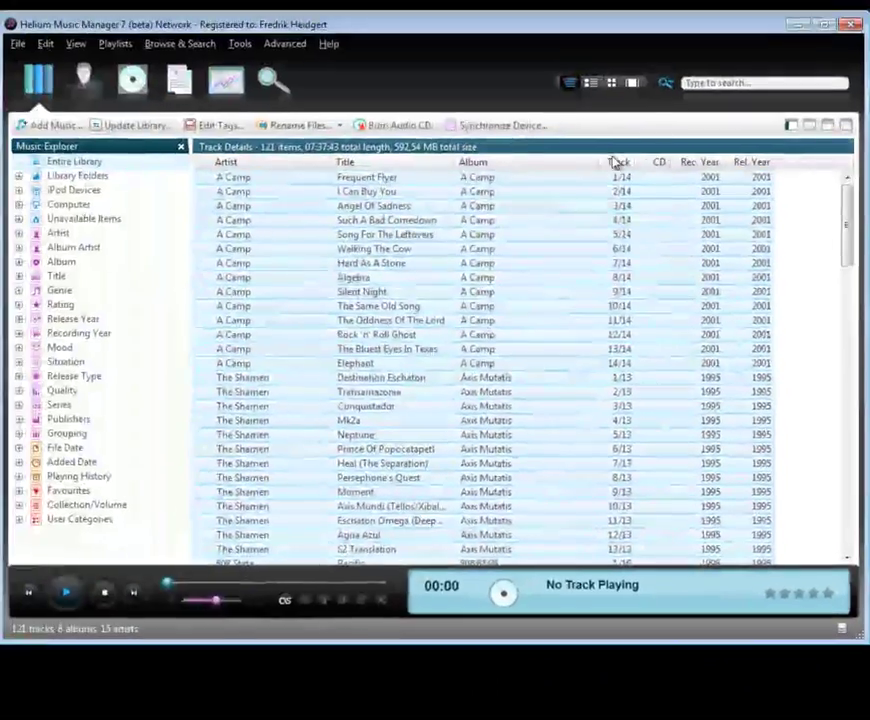
# Switch the library view through Album Details and Album Thumbnails to Cover Flow
pyautogui.click(596, 89)
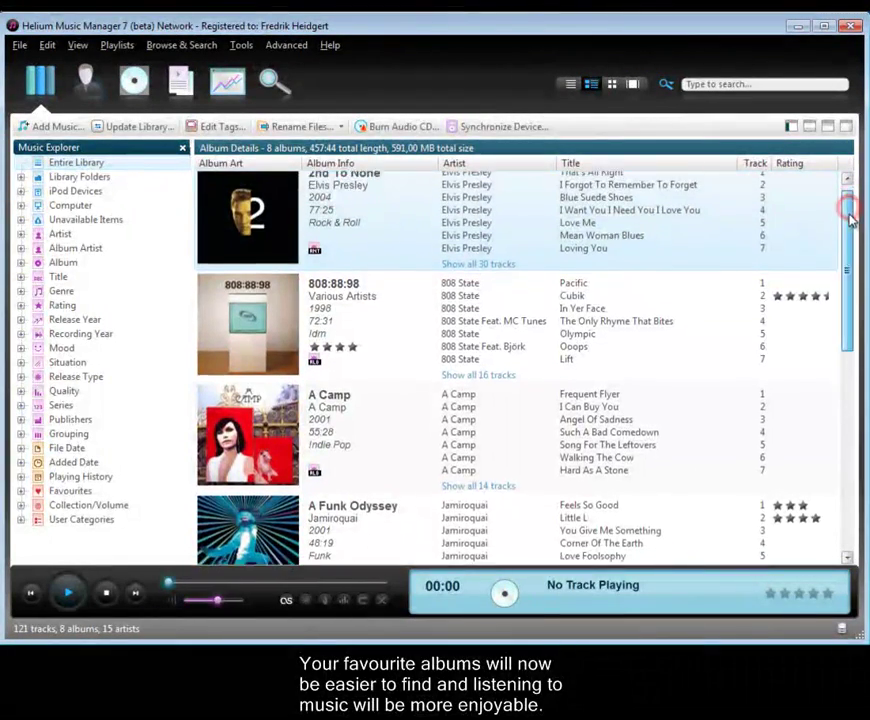
pyautogui.moveTo(852, 213); pyautogui.dragTo(861, 415)
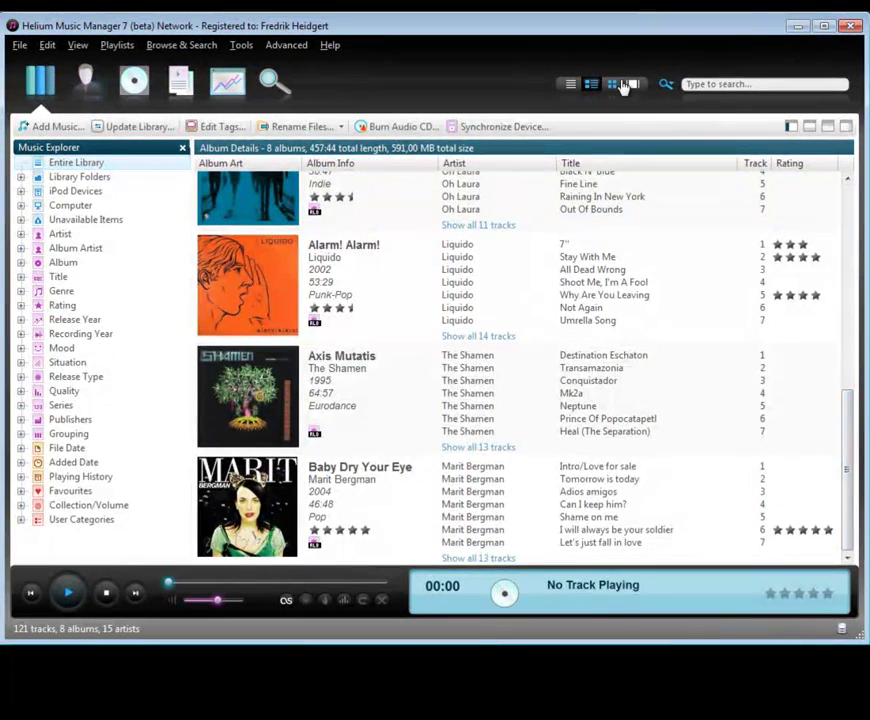
pyautogui.click(614, 85)
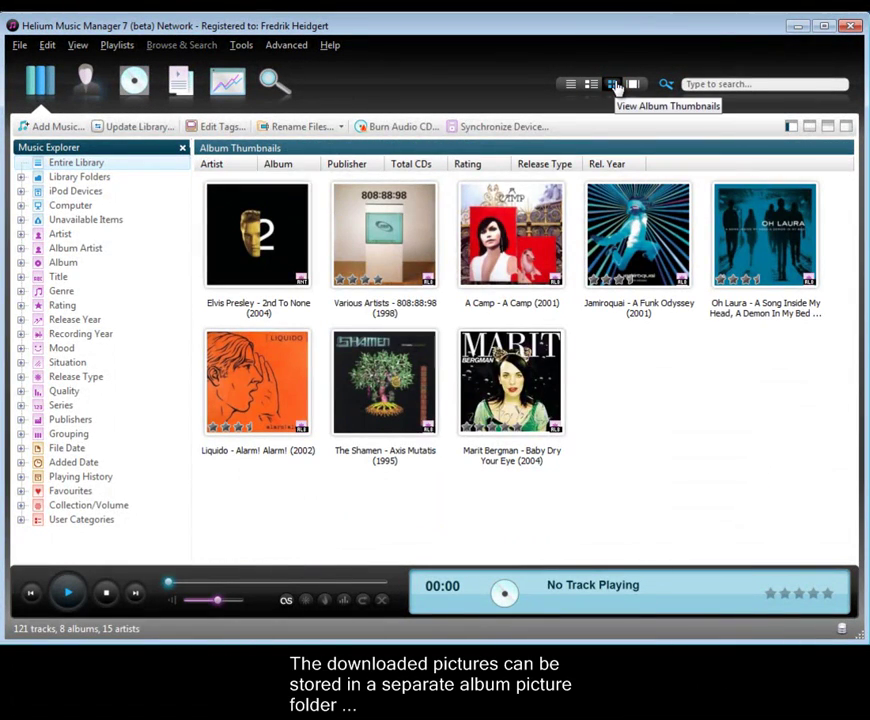
pyautogui.click(633, 86)
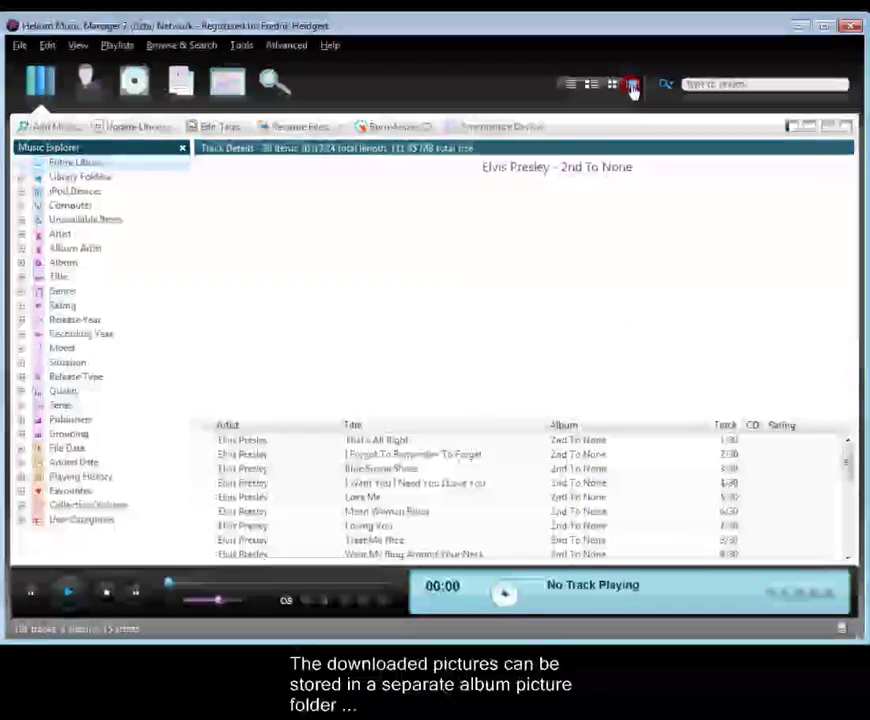
# Step through cover flow from 808:88:98 past Alarm! Alarm! to Baby Dry Your Eye
pyautogui.click(631, 282)
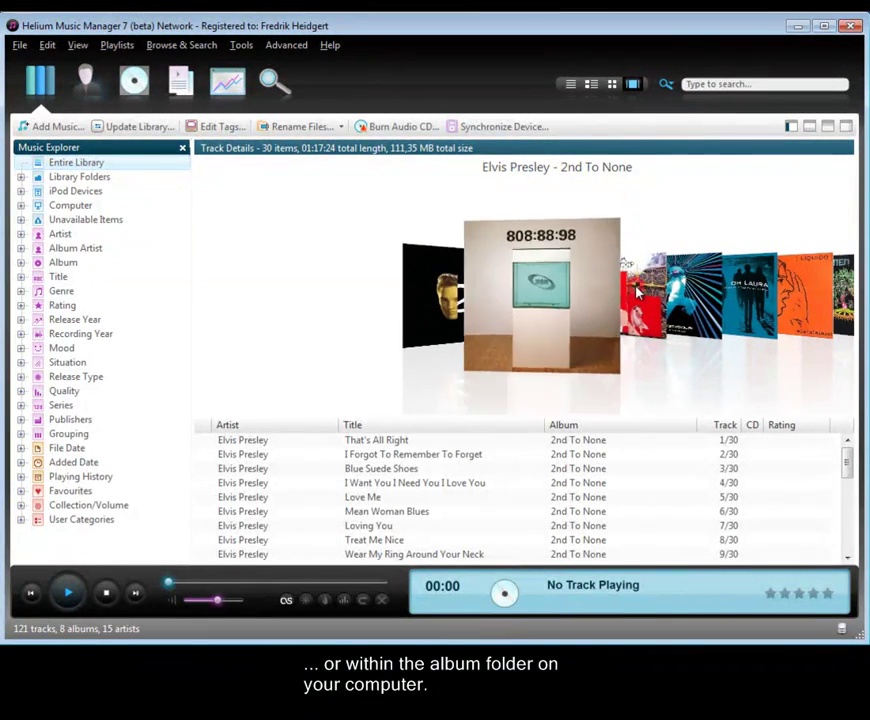
pyautogui.click(636, 290)
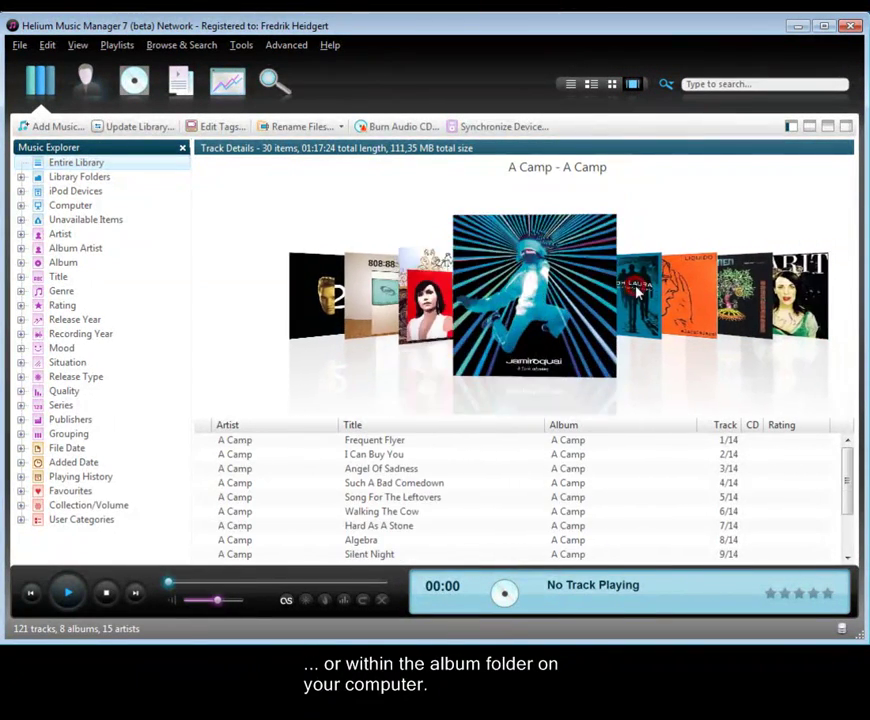
pyautogui.click(637, 292)
pyautogui.click(637, 292)
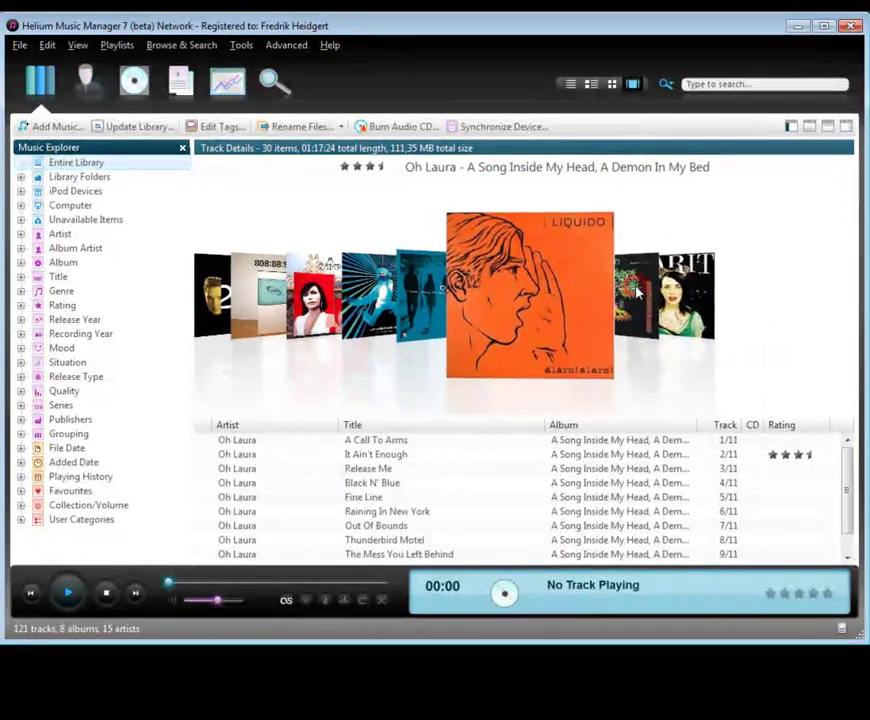
pyautogui.click(637, 292)
pyautogui.click(637, 292)
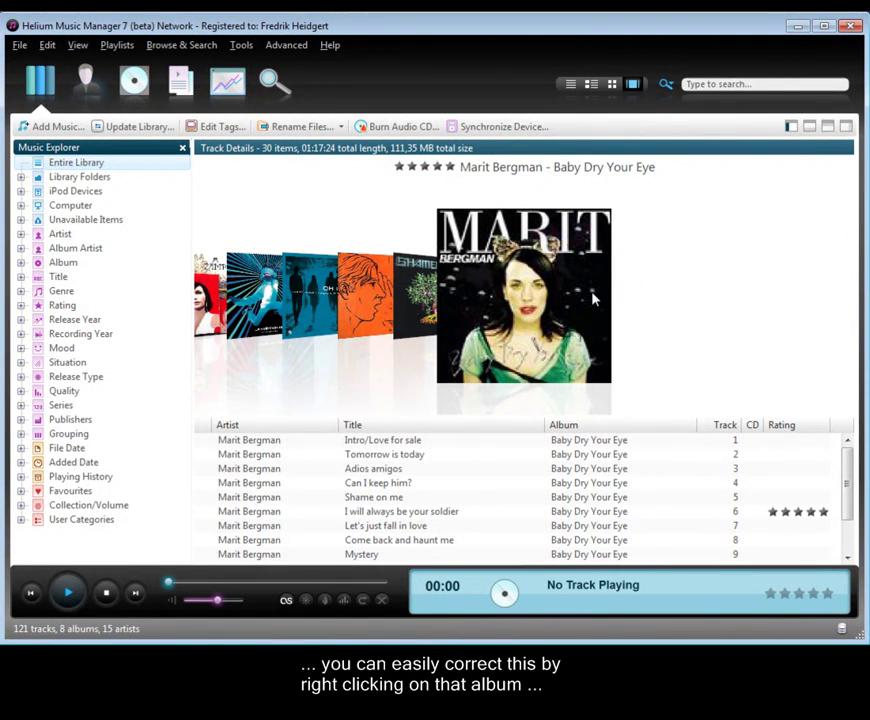
# Download a new album picture for Baby Dry Your Eye, choosing the 300x300 Google result
pyautogui.rightClick(593, 298)
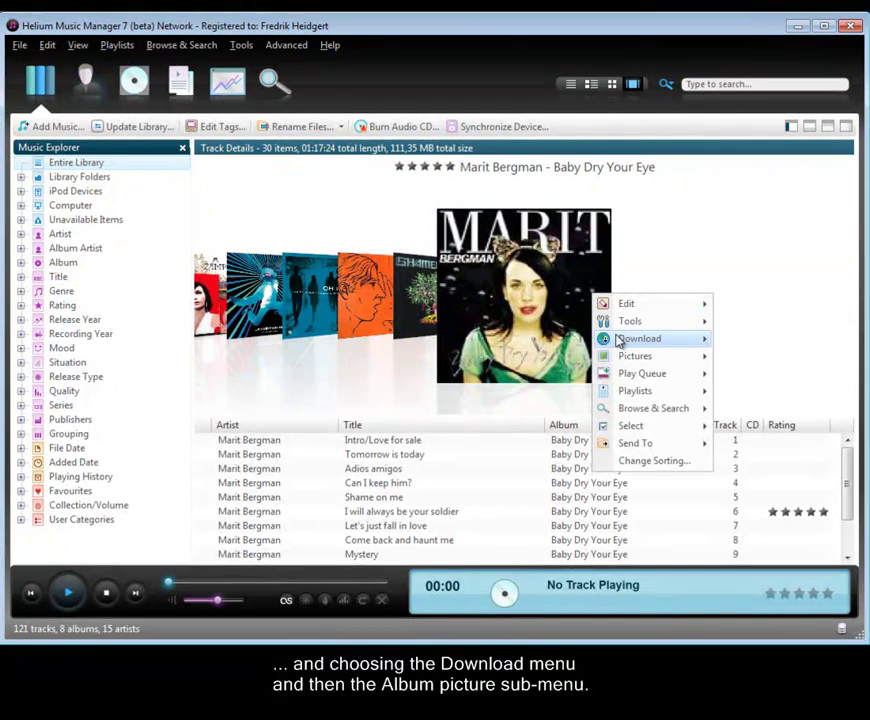
pyautogui.moveTo(619, 340)
pyautogui.click(755, 344)
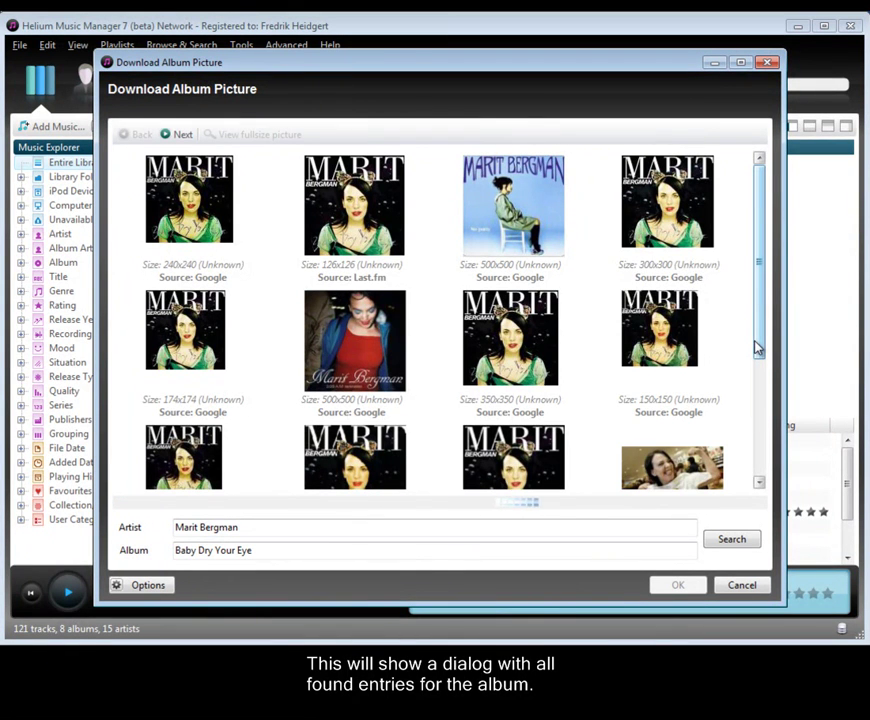
pyautogui.click(677, 199)
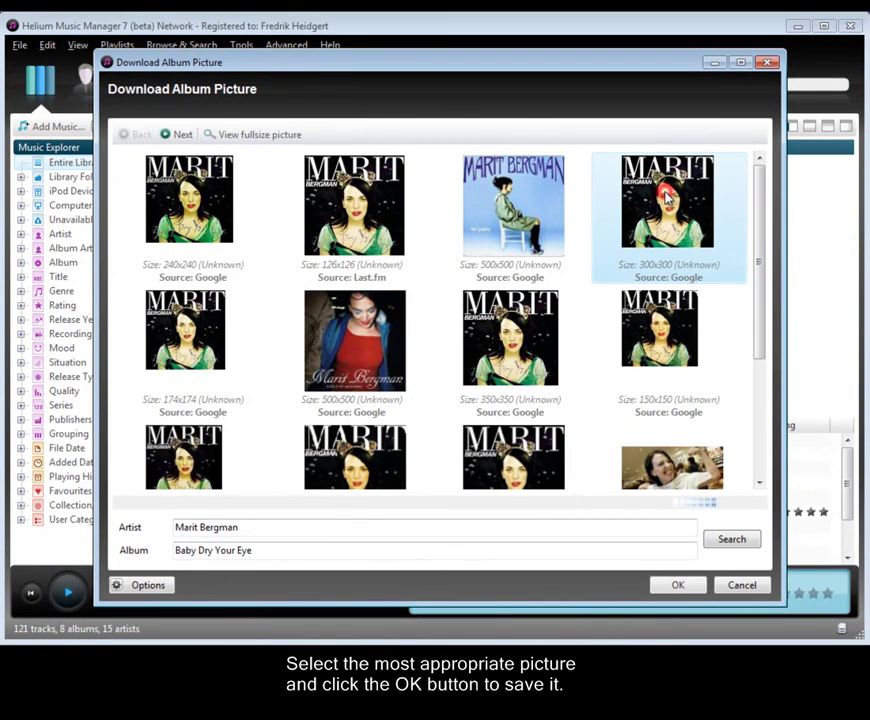
pyautogui.click(695, 586)
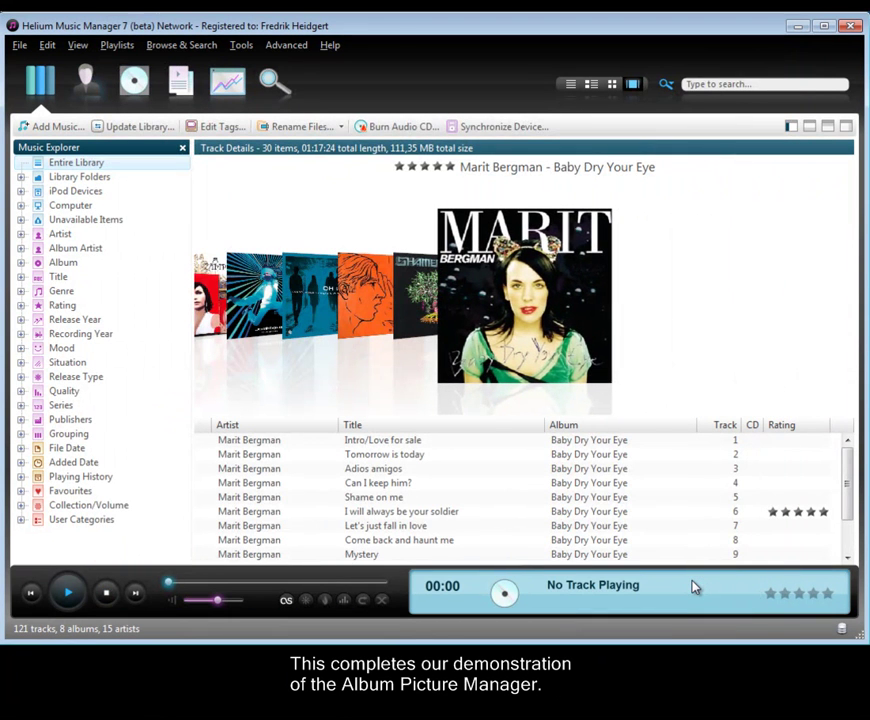